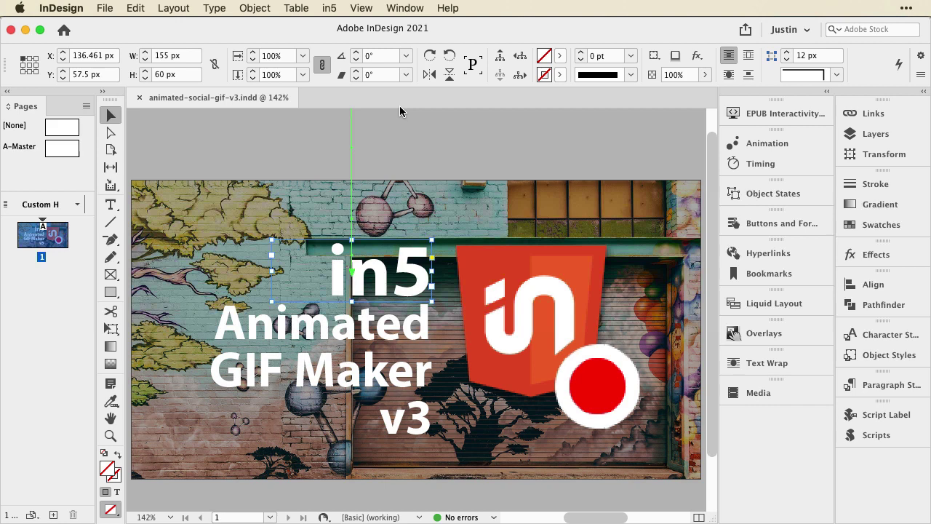
# - Open the Animation panel from Window > Interactive to show the in5 headline's animation settings
pyautogui.click(404, 8)
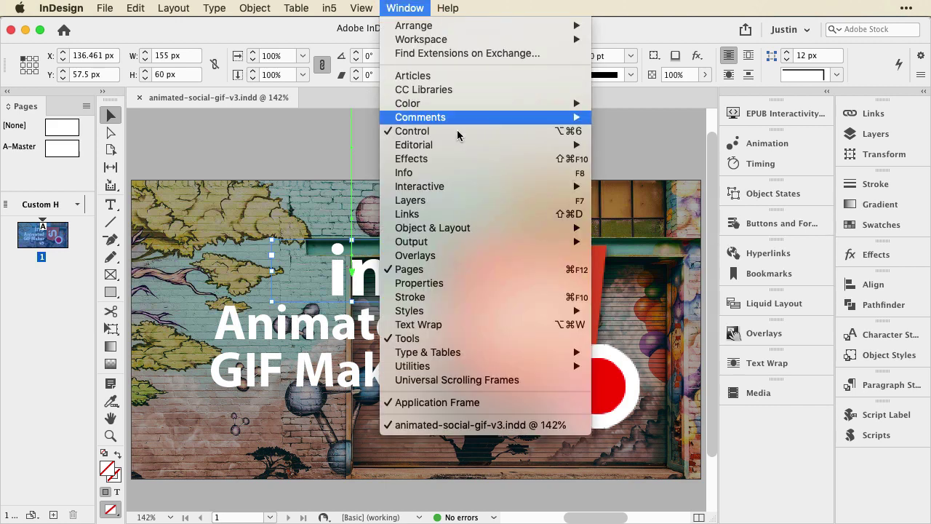
pyautogui.moveTo(465, 186)
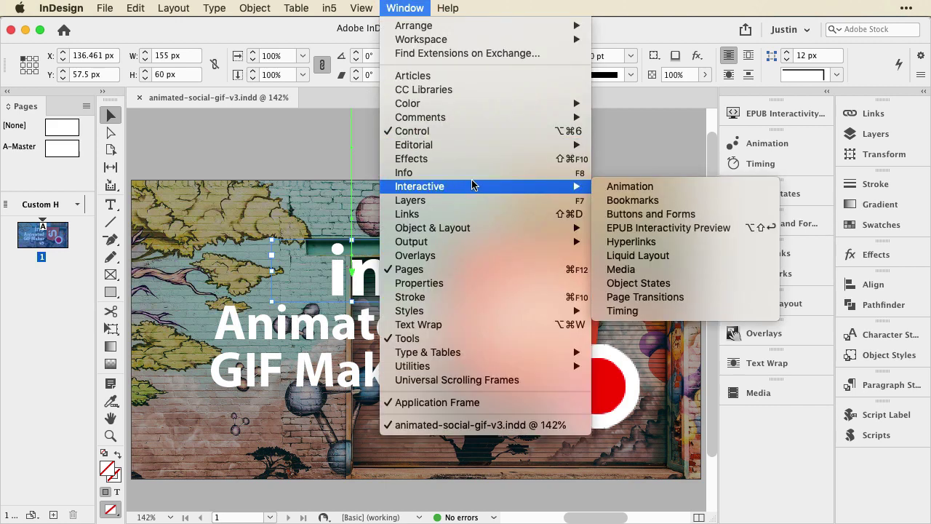
pyautogui.click(612, 188)
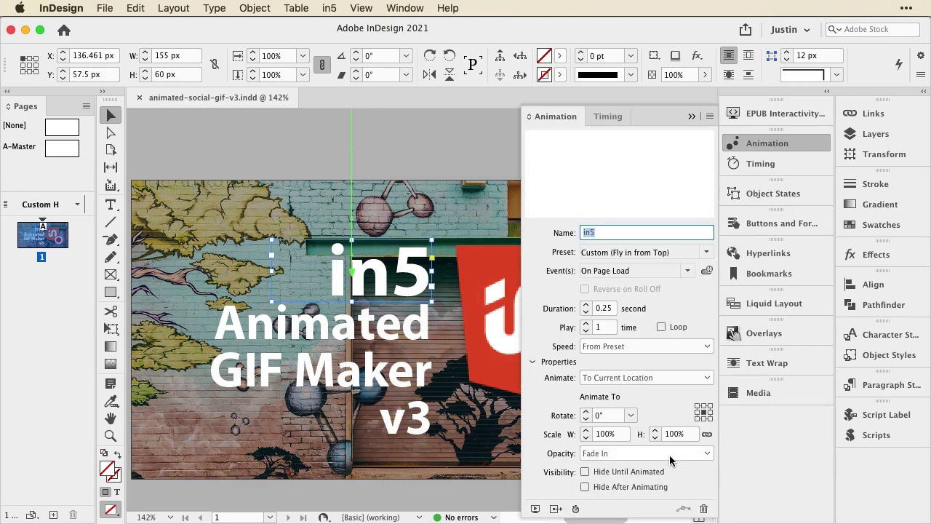
# - Replace the in5 headline's animation with Fly in from Top at 0.25 second, then select the Animated frame
pyautogui.click(704, 509)
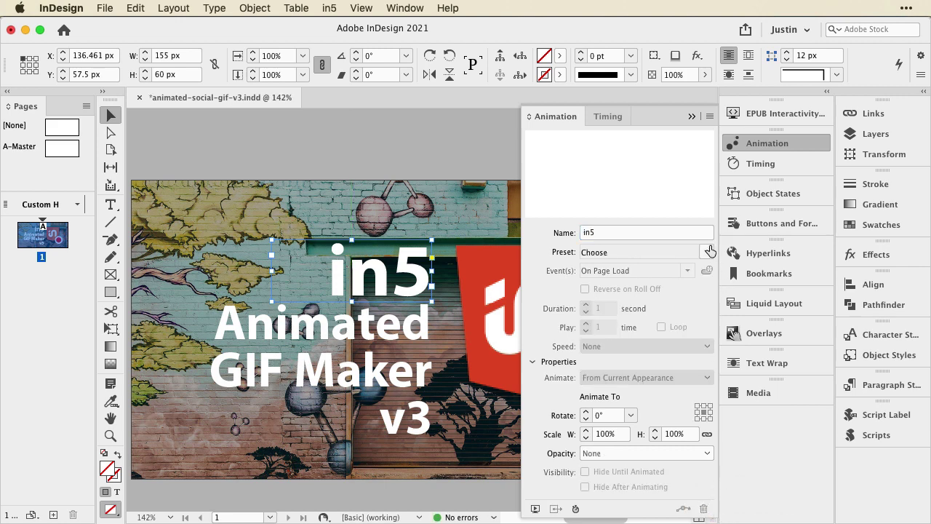
pyautogui.click(708, 251)
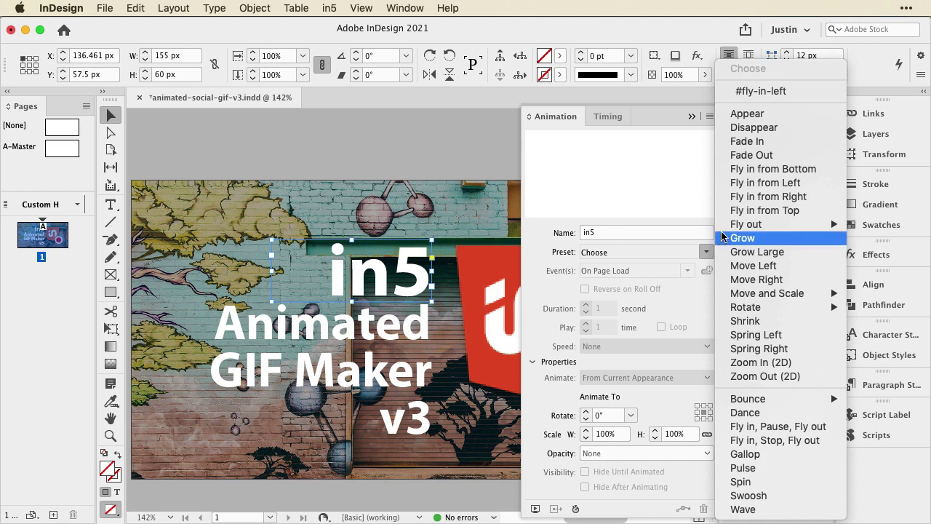
pyautogui.click(740, 210)
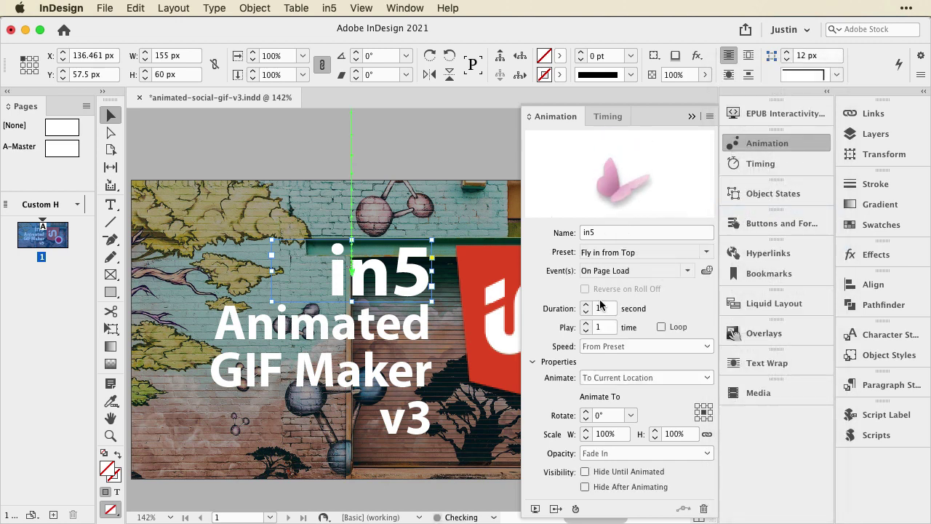
pyautogui.click(586, 311)
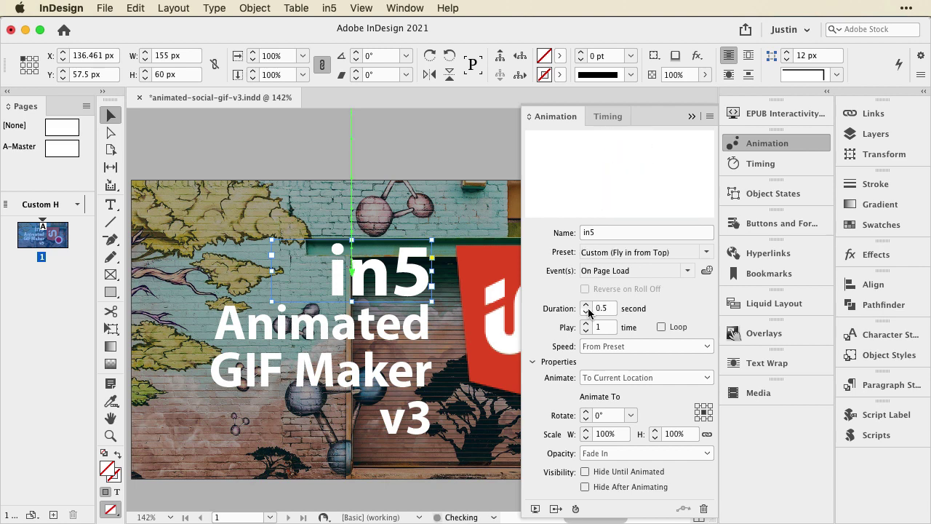
pyautogui.click(586, 312)
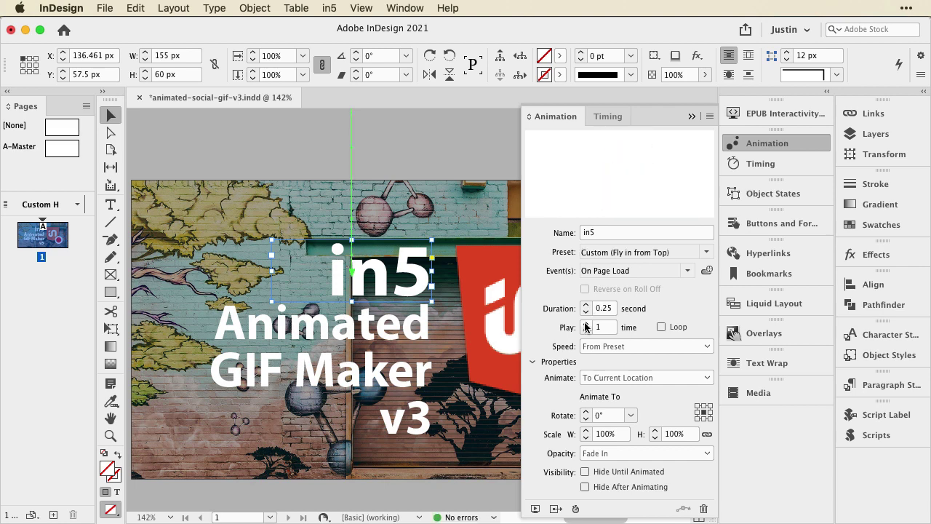
pyautogui.click(407, 327)
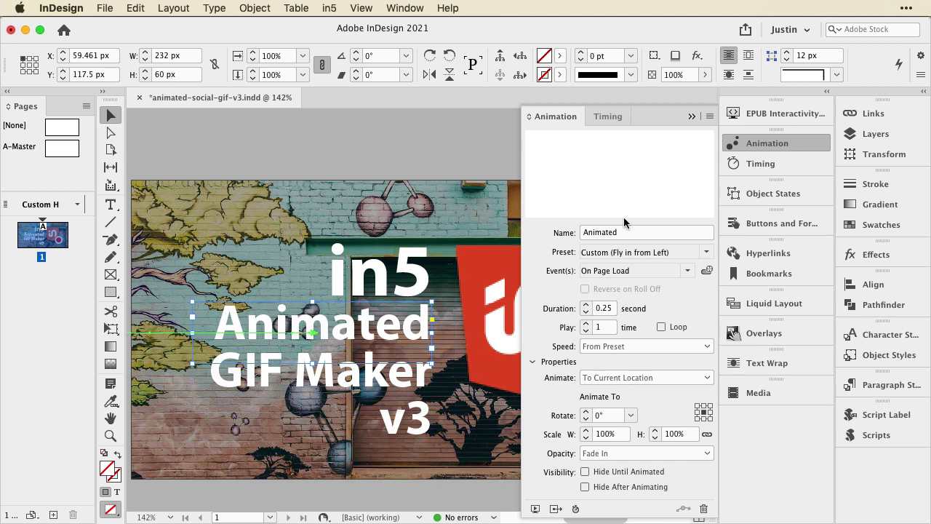
# - Show the Timing panel and select in5 in the page-load animation order
pyautogui.click(742, 164)
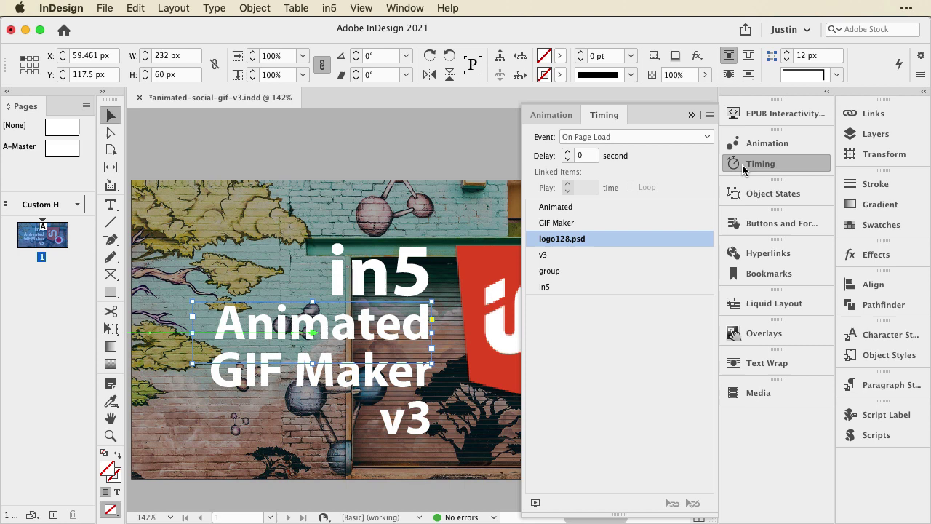
pyautogui.click(550, 286)
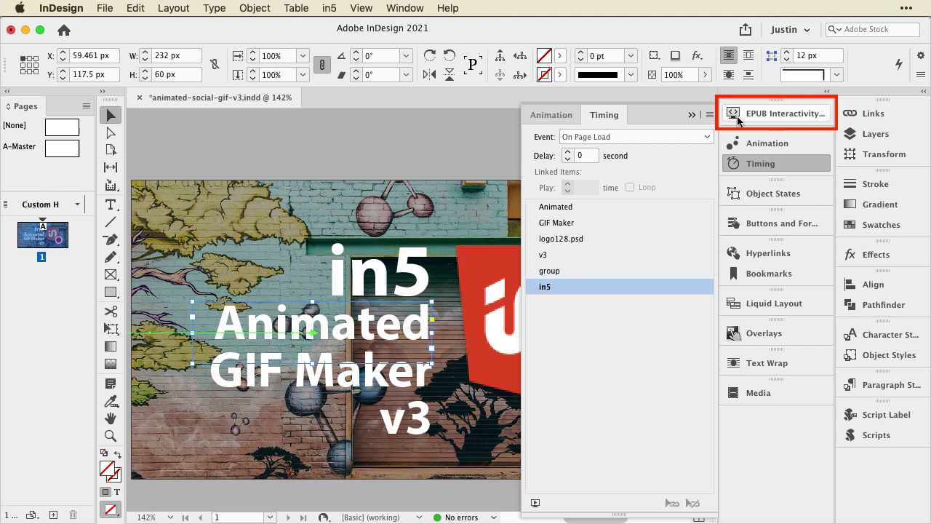
# - Play the page-load animations in the EPUB Interactivity Preview, then close it
pyautogui.click(535, 504)
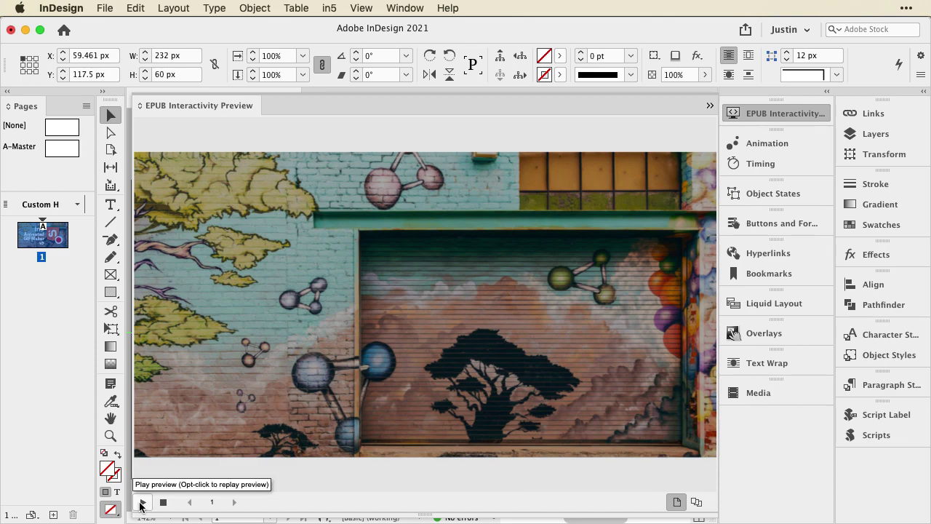
pyautogui.click(142, 503)
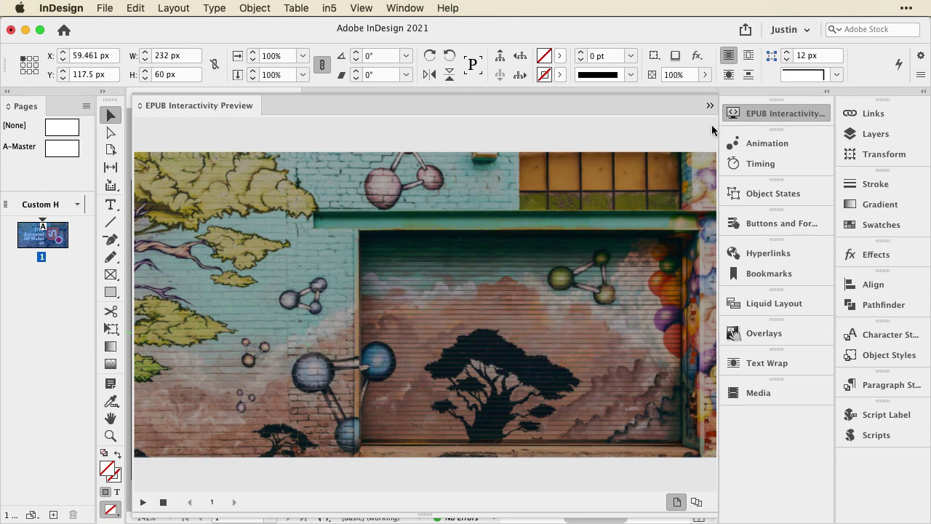
pyautogui.click(759, 111)
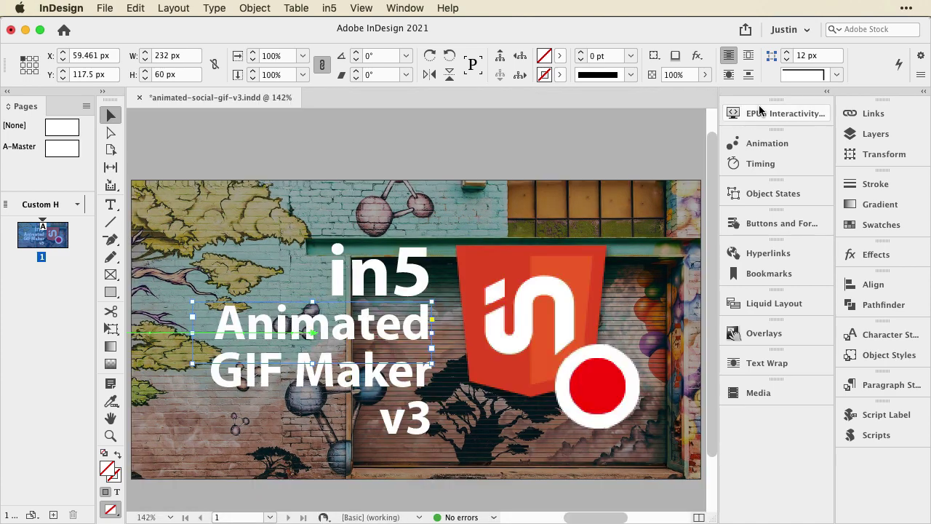
# - Drag in5 to the top of the Timing order, ahead of Animated
pyautogui.click(731, 163)
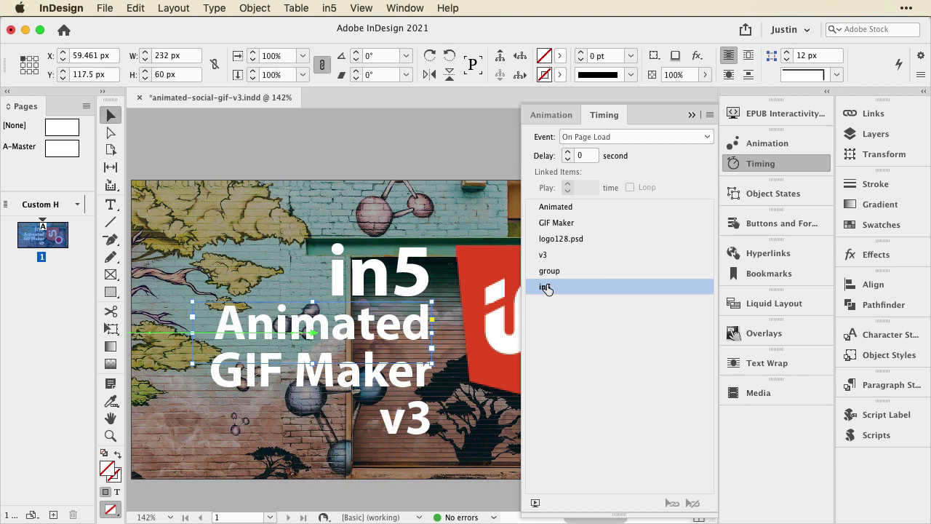
pyautogui.moveTo(551, 287); pyautogui.dragTo(556, 225)
pyautogui.click(558, 210)
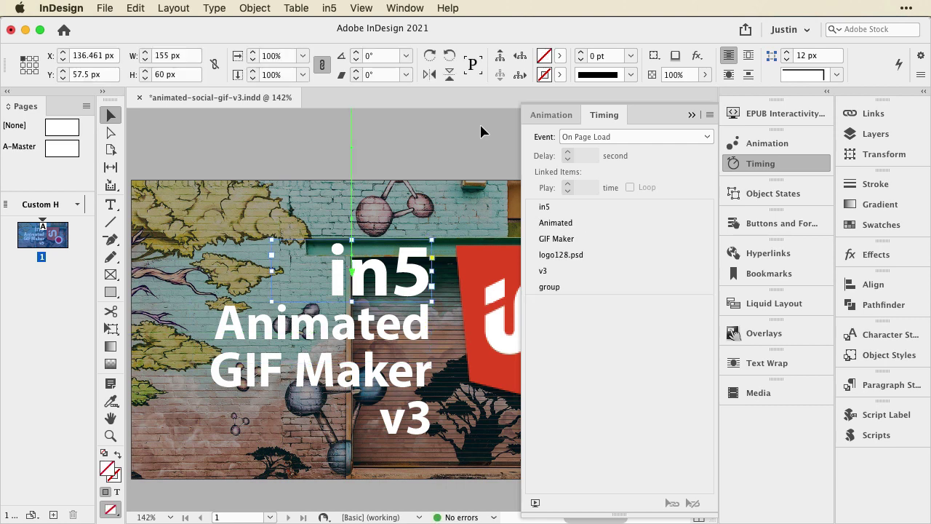
# - Save the document, replay the reordered animation in the interactivity preview, then close it
pyautogui.press('super+s')
pyautogui.click(780, 115)
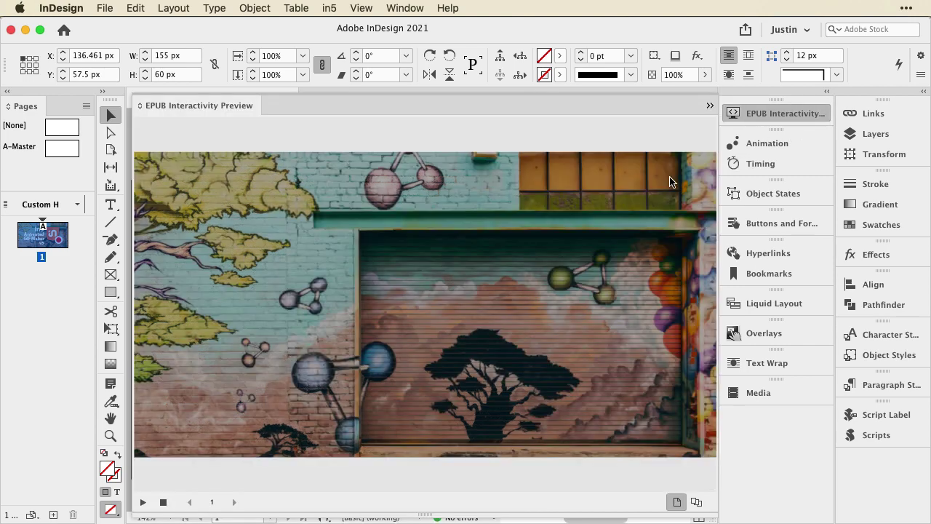
pyautogui.click(143, 502)
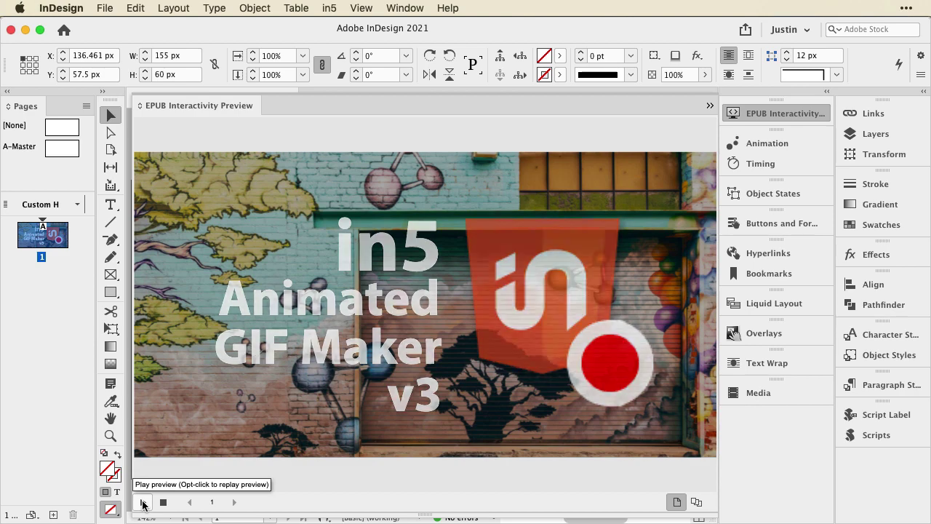
pyautogui.click(753, 113)
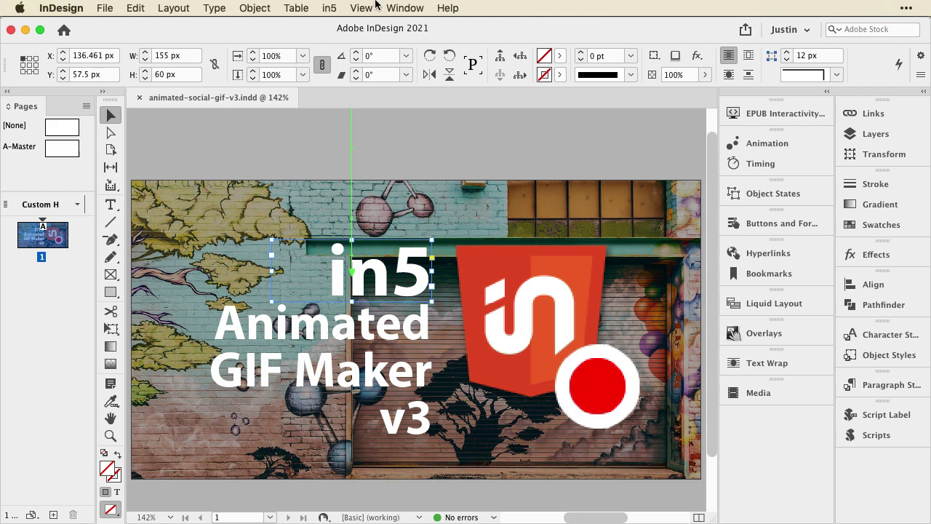
# - Export a pixel-perfect Banner Ad titled animated-social-gif with the in5 Easy Export Wizard and view it in the browser
pyautogui.click(331, 9)
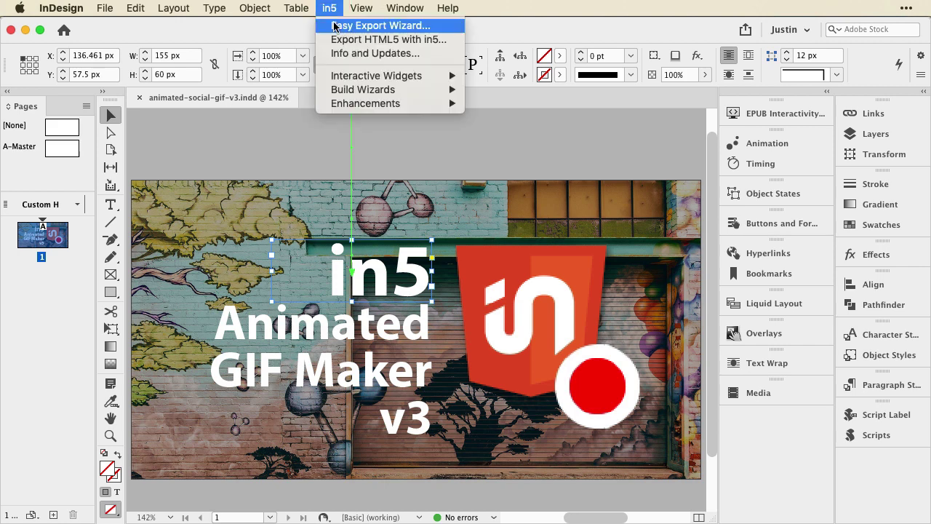
pyautogui.click(336, 26)
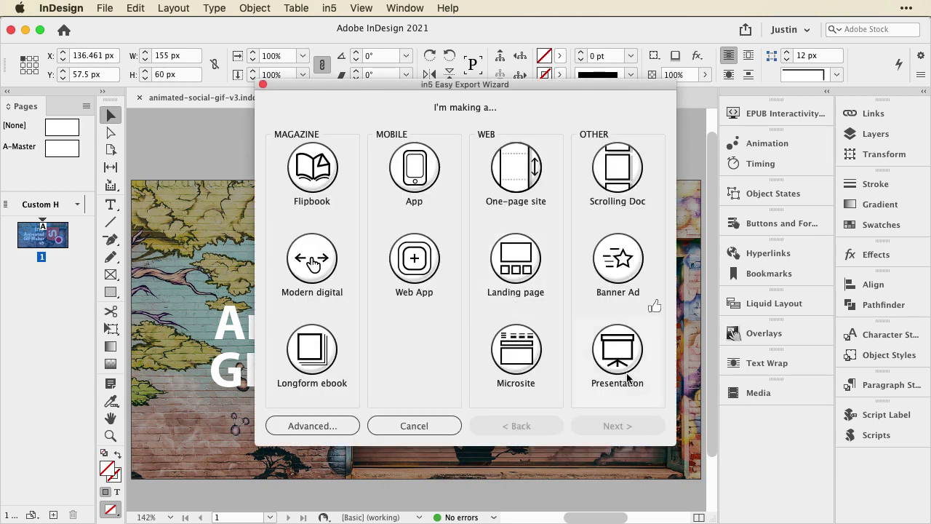
pyautogui.click(630, 271)
pyautogui.click(608, 426)
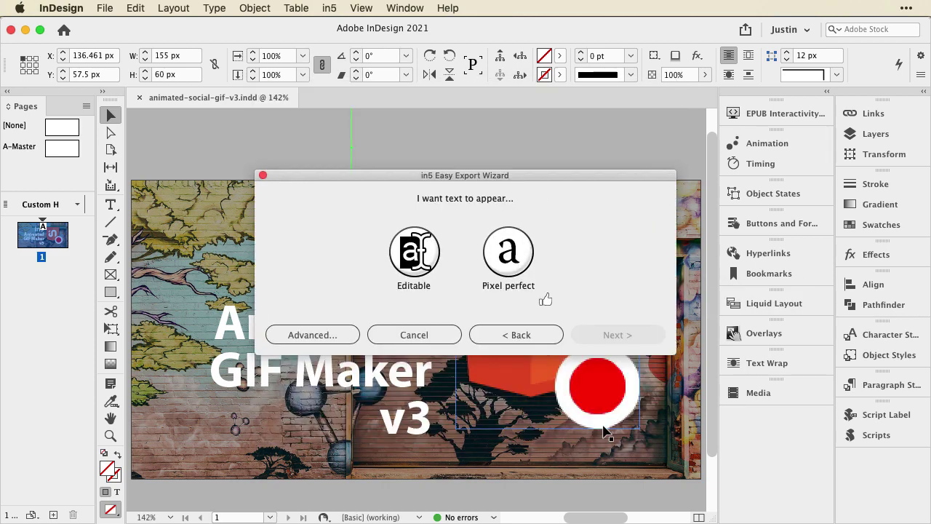
pyautogui.click(521, 264)
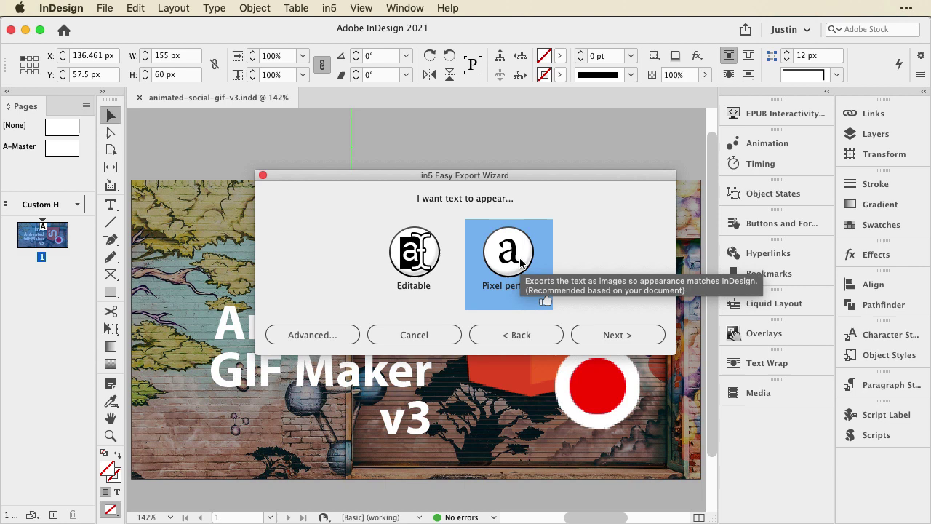
pyautogui.click(578, 332)
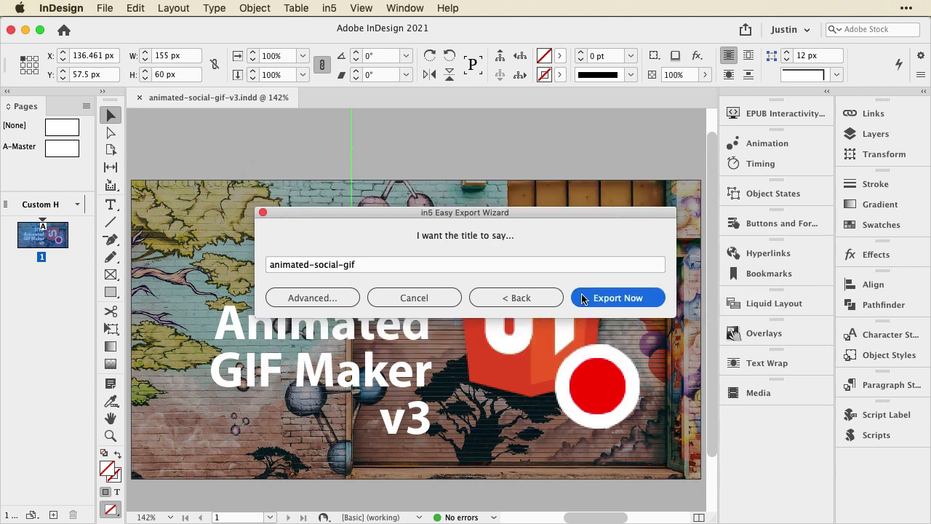
pyautogui.click(582, 299)
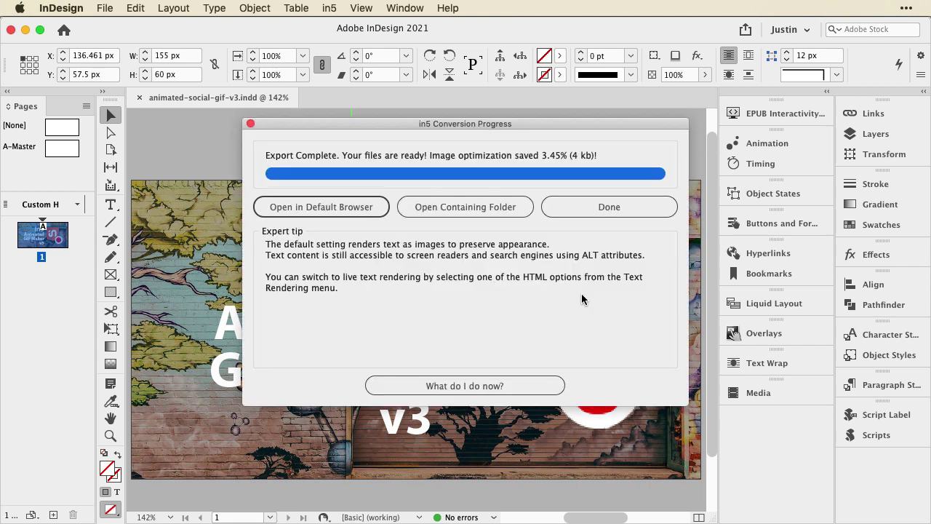
pyautogui.click(300, 209)
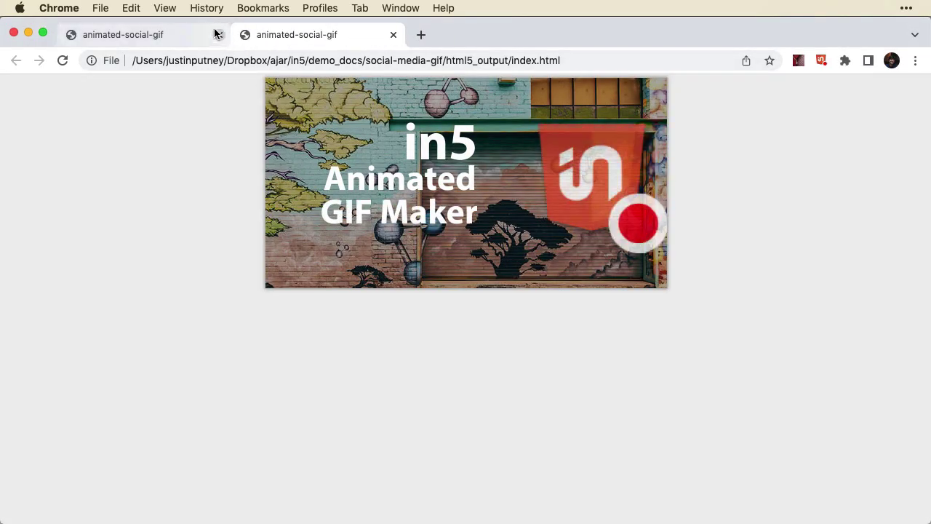
# - Close the older duplicate animated-social-gif tab in Chrome
pyautogui.click(219, 35)
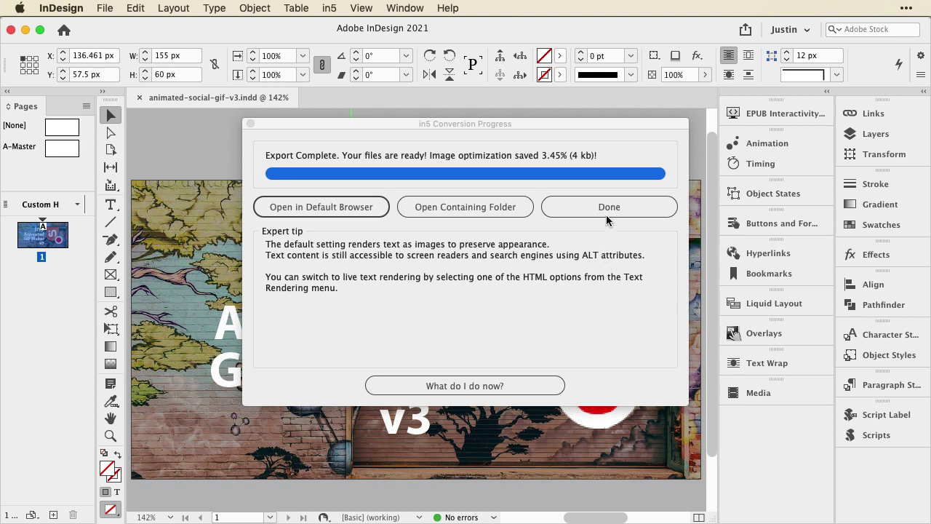
# - Dismiss the Export Complete dialog and select the group holding the Animated title and logo
pyautogui.click(609, 207)
pyautogui.click(379, 325)
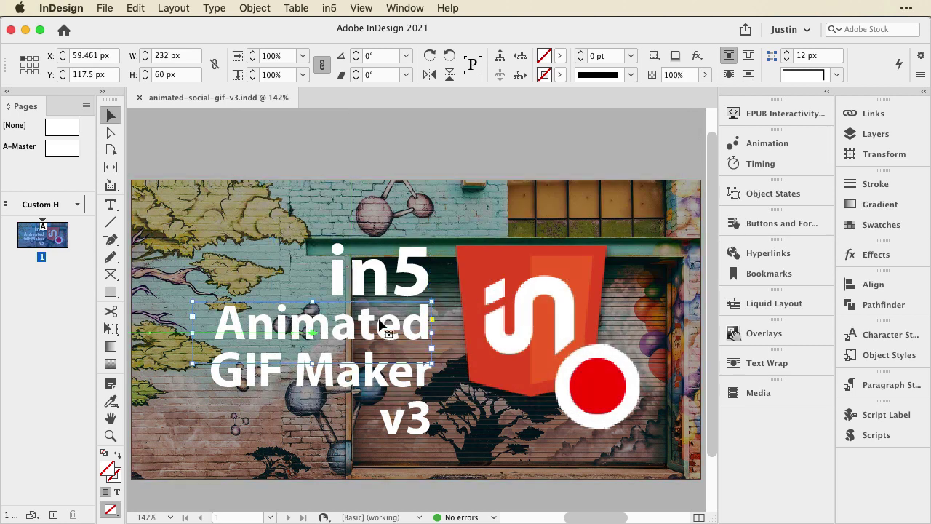
pyautogui.press('Escape')
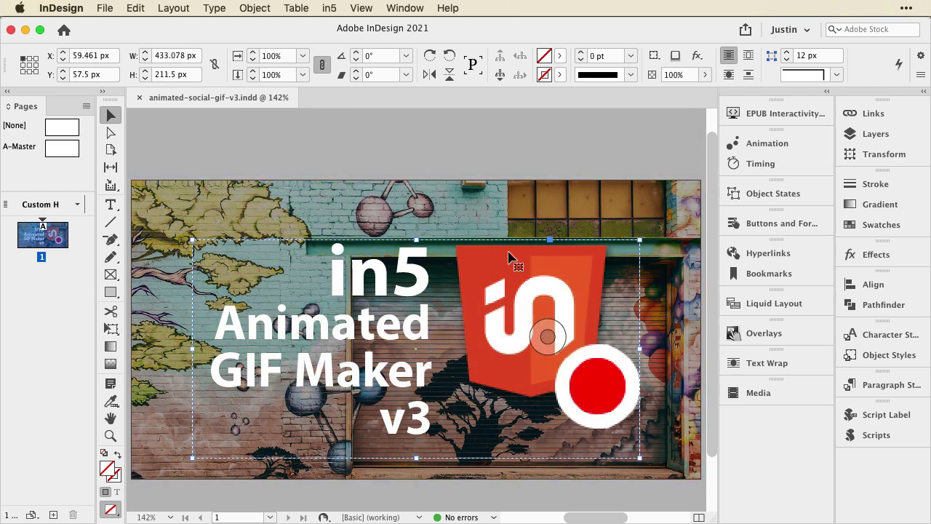
pyautogui.click(787, 150)
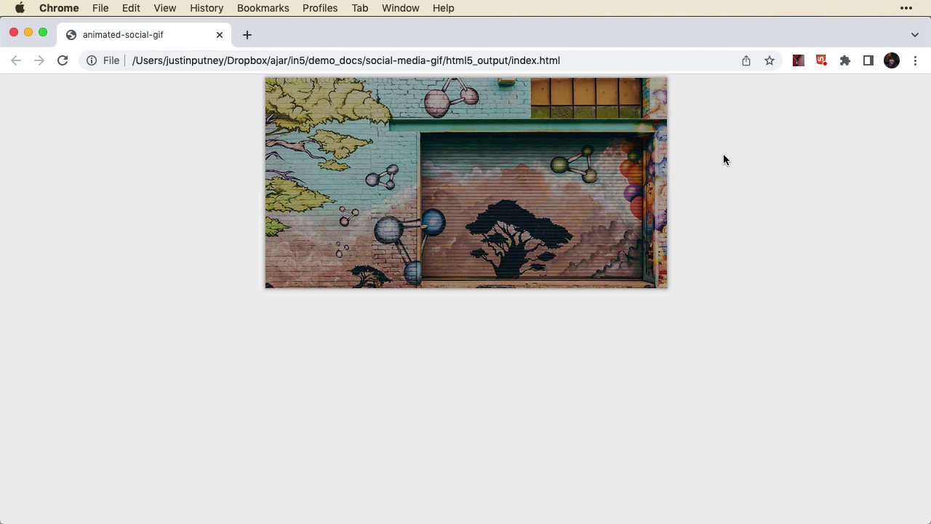
# - Set the in5 Animated GIF Maker to export as GIF and record the banner page
pyautogui.click(815, 60)
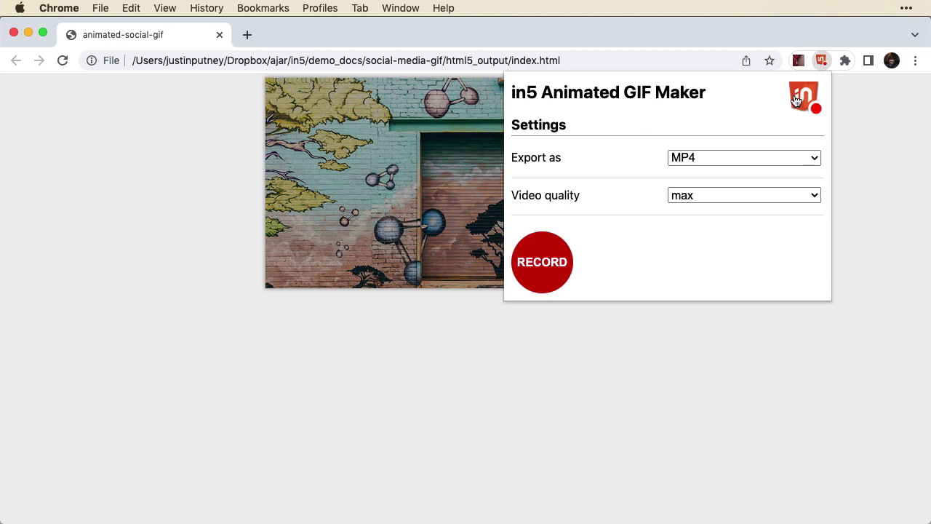
pyautogui.click(705, 157)
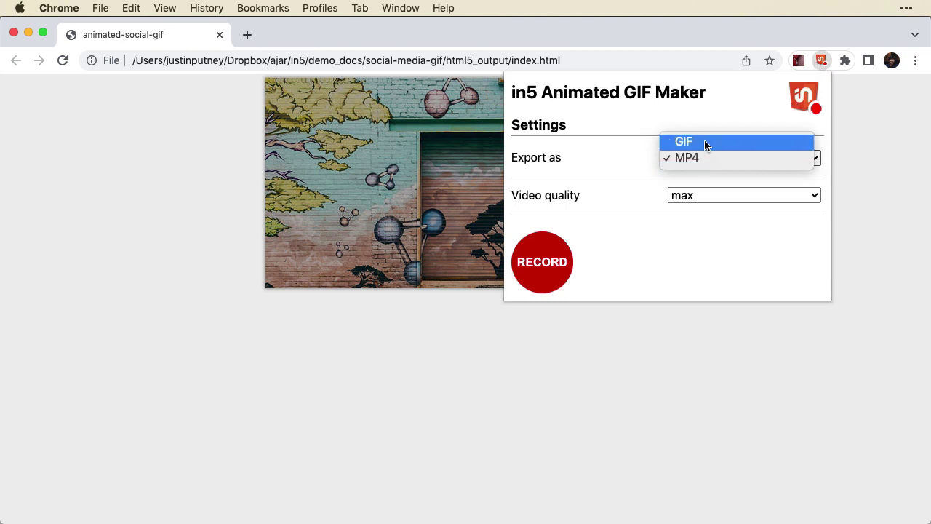
pyautogui.click(704, 142)
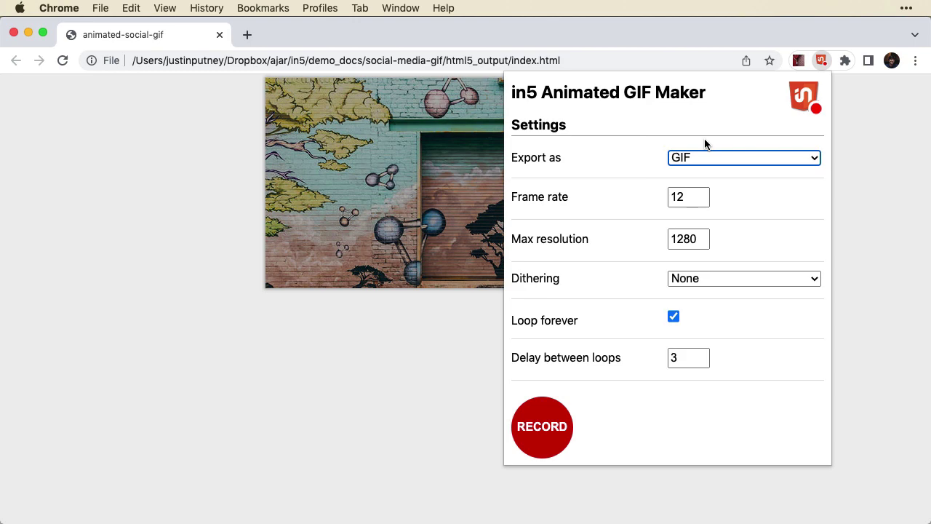
pyautogui.click(564, 420)
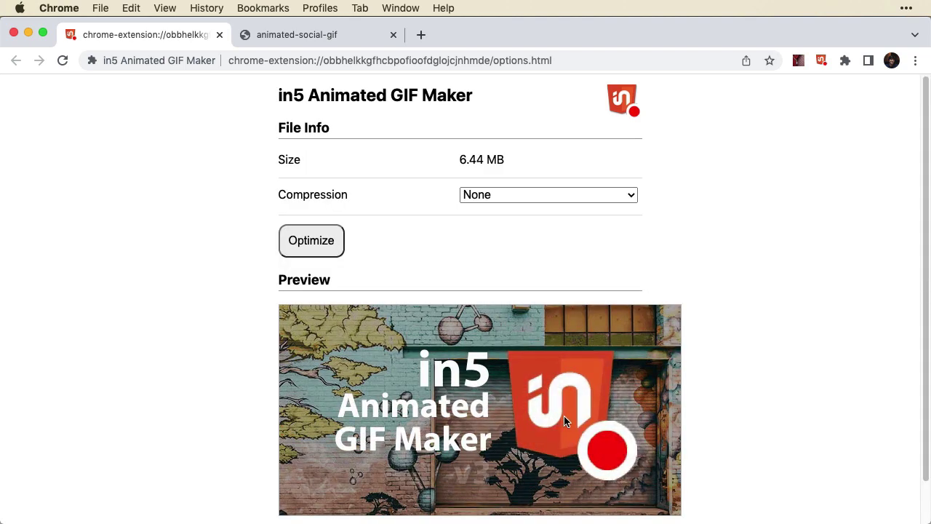
pyautogui.scroll(-2, 745, 268)
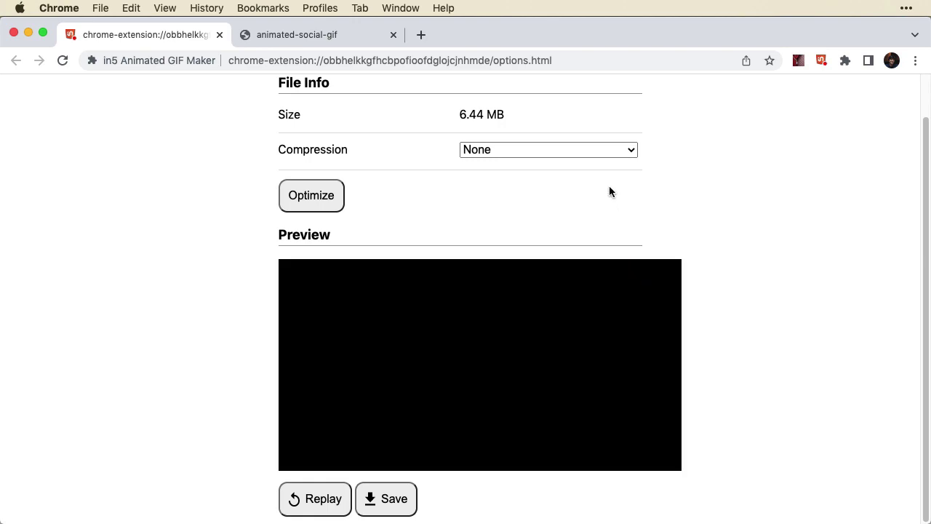
pyautogui.scroll(1, 548, 146)
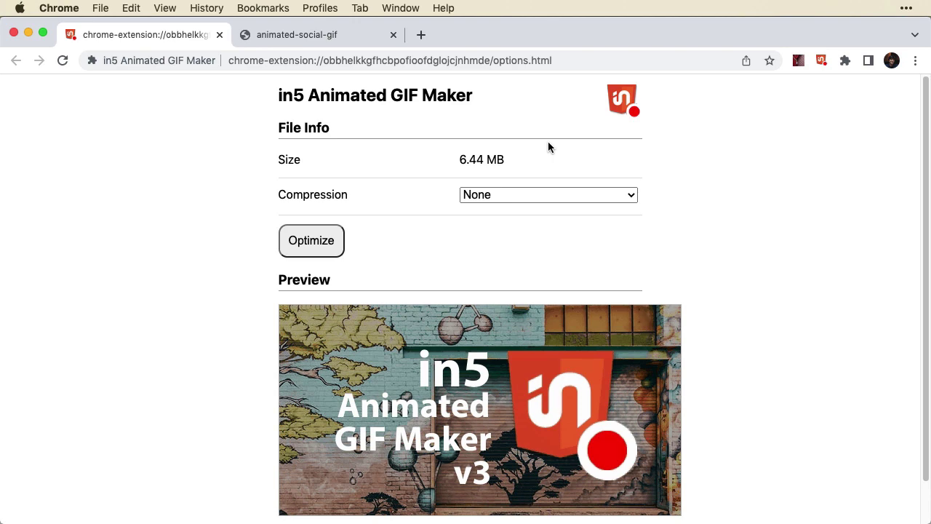
pyautogui.scroll(-1, 548, 146)
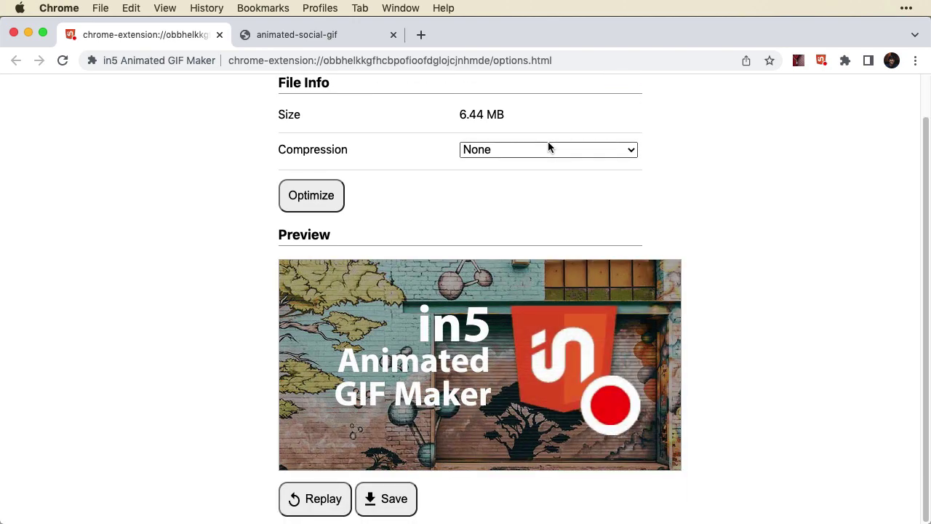
# - Close the GIF results page and set the in5 export format to MP4
pyautogui.click(219, 34)
pyautogui.click(820, 61)
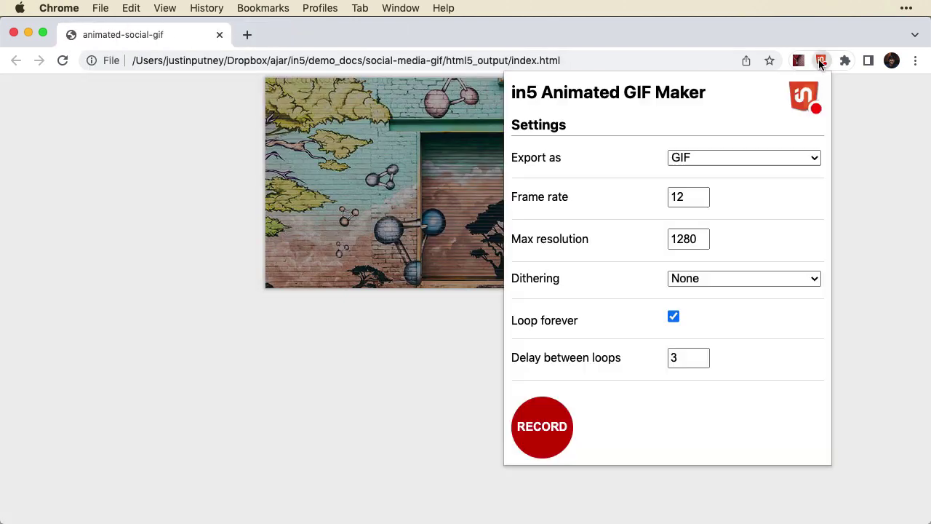
pyautogui.click(729, 152)
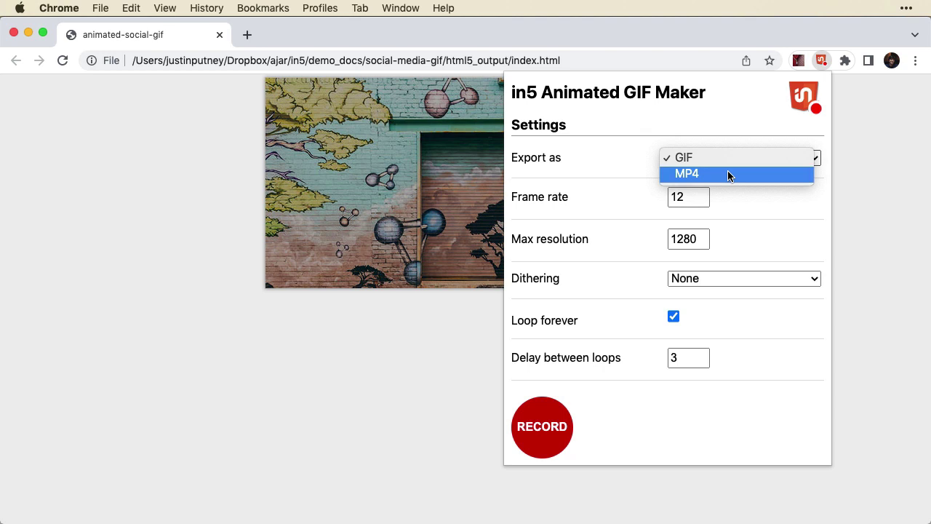
pyautogui.click(728, 173)
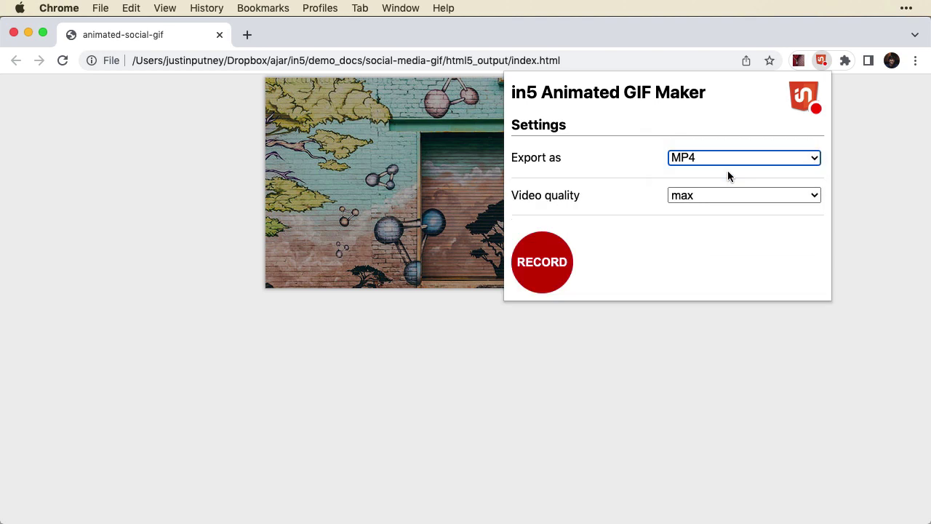
# - Keep video quality at max and start a new MP4 recording of the banner
pyautogui.click(706, 196)
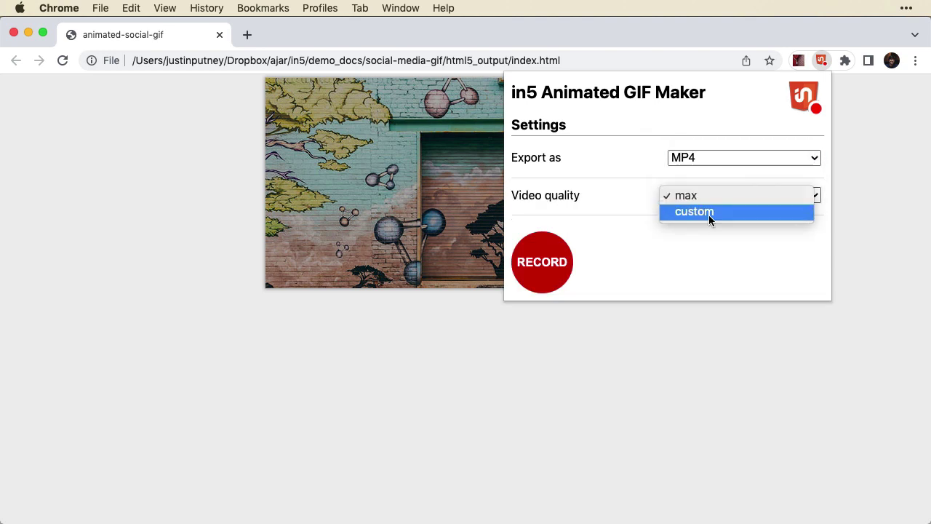
pyautogui.click(709, 215)
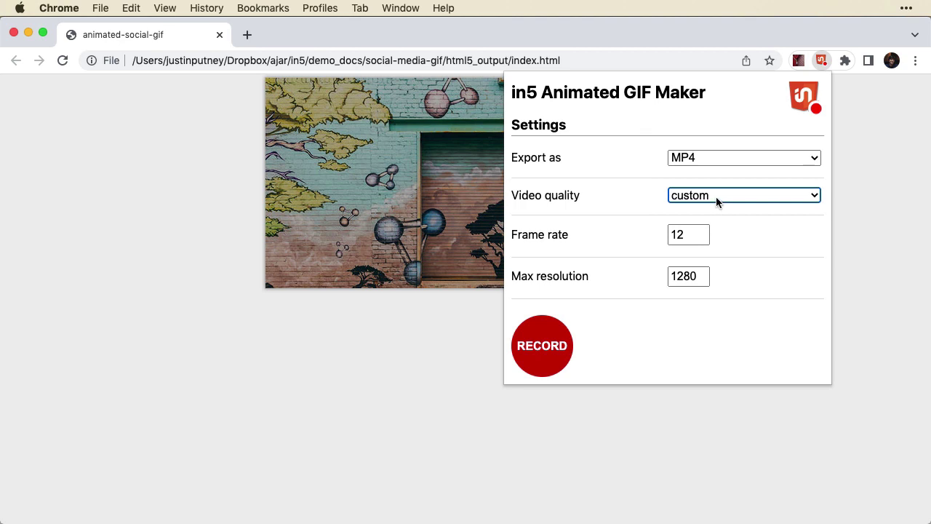
pyautogui.click(716, 196)
pyautogui.click(717, 183)
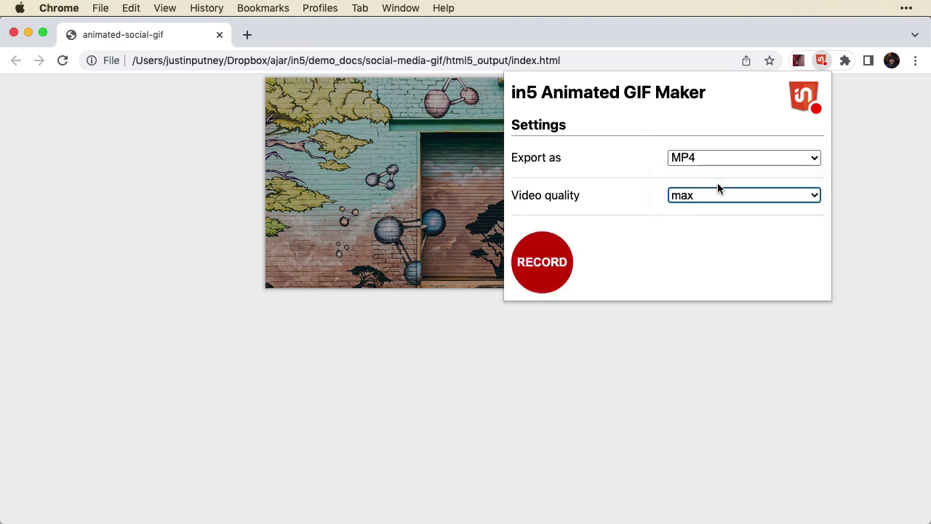
pyautogui.click(543, 269)
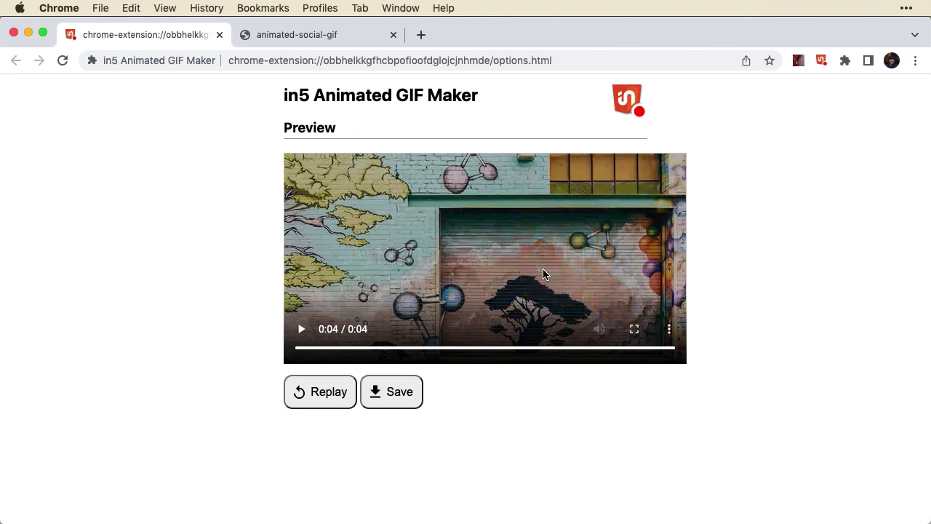
# - Save the finished 4-second in5 MP4 recording into the v3_vid_output folder
pyautogui.click(396, 400)
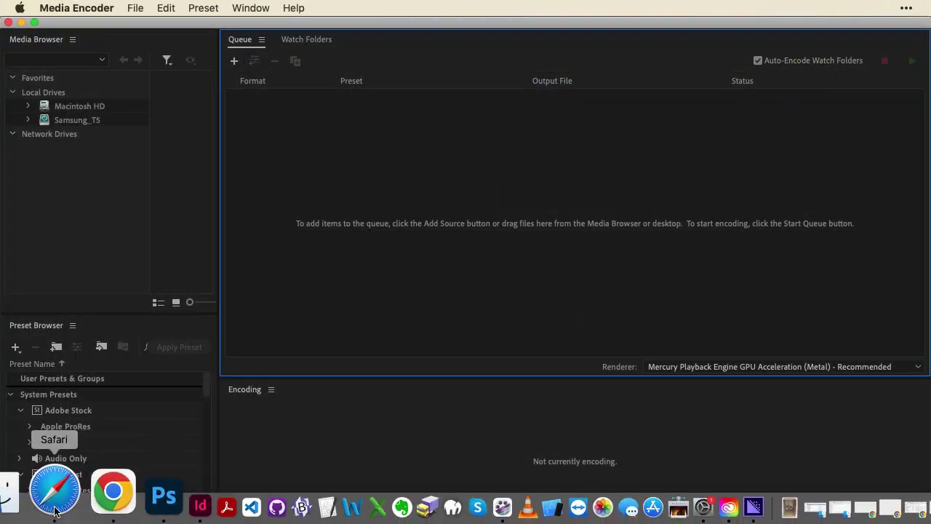
# - Queue in5_recording.mp4 in Media Encoder with Animated GIF as the output format
pyautogui.click(32, 498)
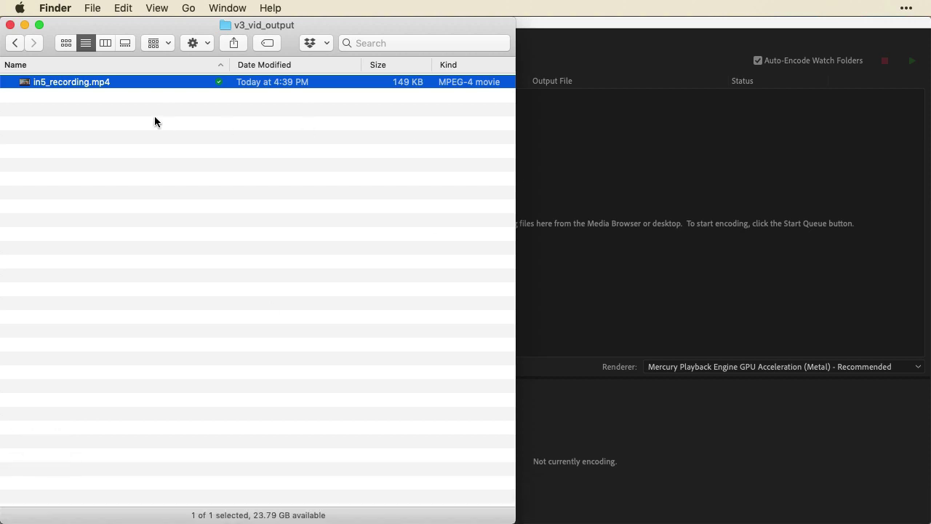
pyautogui.moveTo(85, 82); pyautogui.dragTo(664, 169)
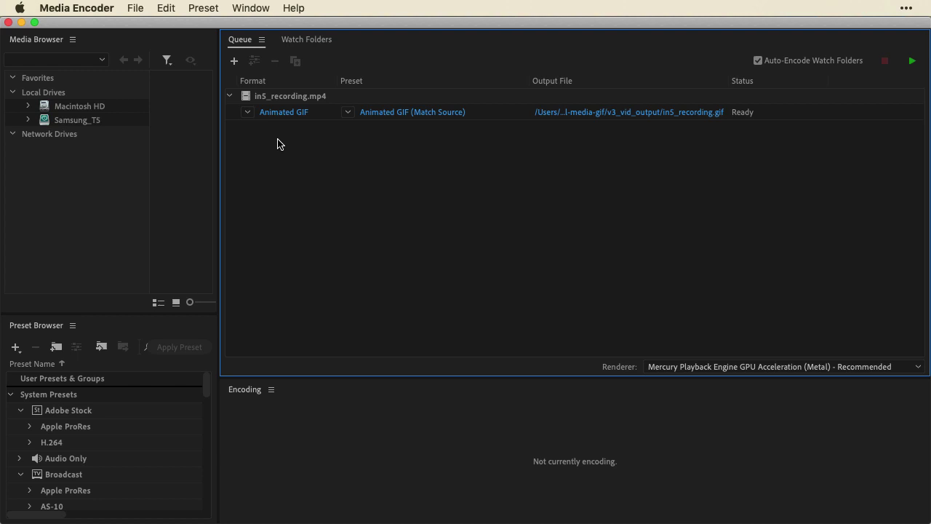
pyautogui.click(248, 113)
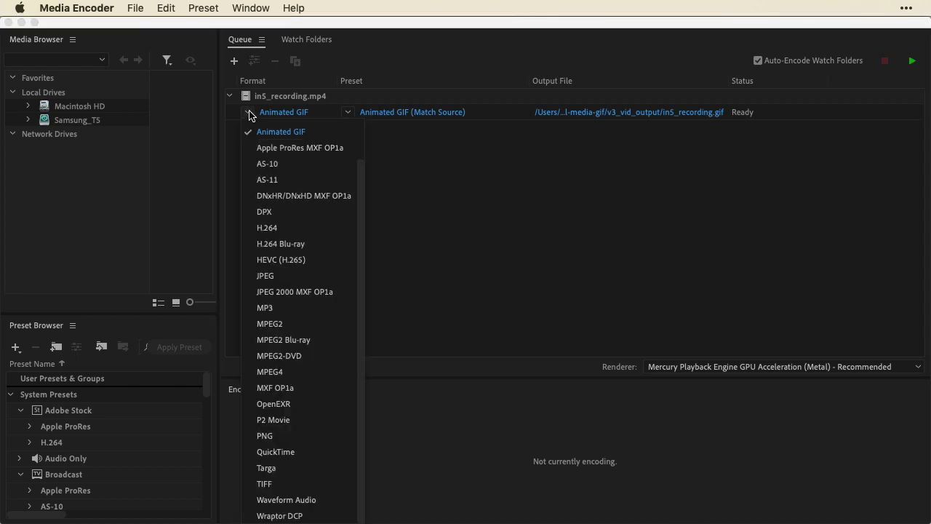
pyautogui.click(276, 228)
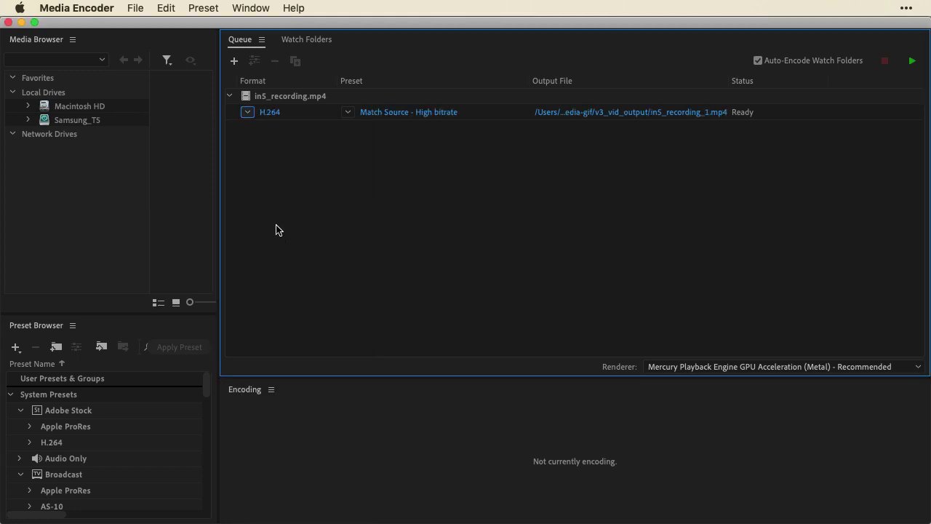
pyautogui.click(247, 113)
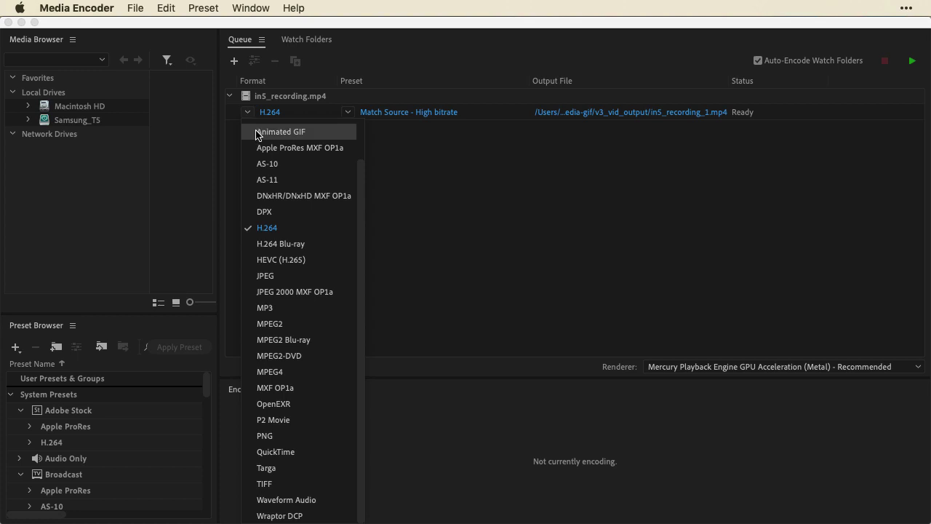
pyautogui.click(280, 132)
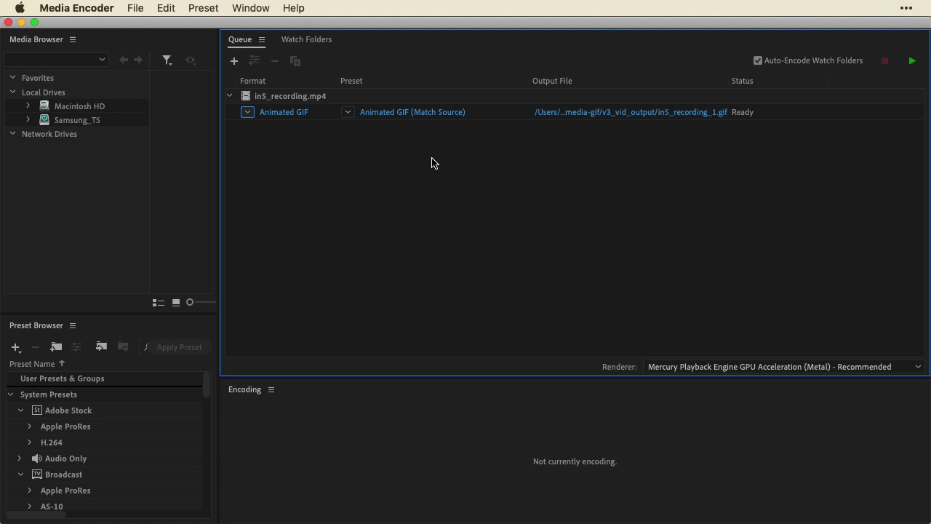
pyautogui.click(432, 113)
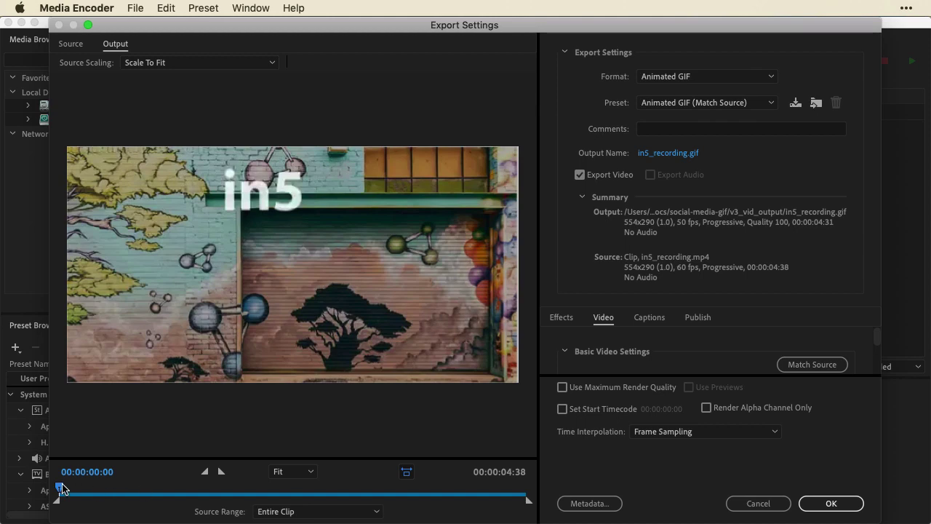
# - Preview two seconds in and drag the out point earlier to set a Custom source range
pyautogui.moveTo(61, 488); pyautogui.dragTo(330, 489)
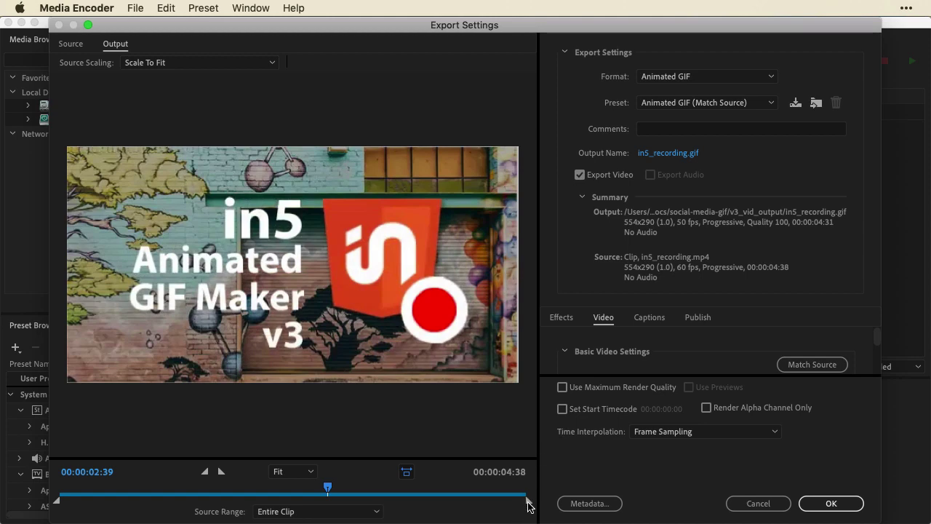
pyautogui.moveTo(528, 502)
pyautogui.mouseDown()
pyautogui.moveTo(344, 497)
pyautogui.moveTo(559, 494)
pyautogui.mouseUp()
pyautogui.scroll(-2, 716, 344)
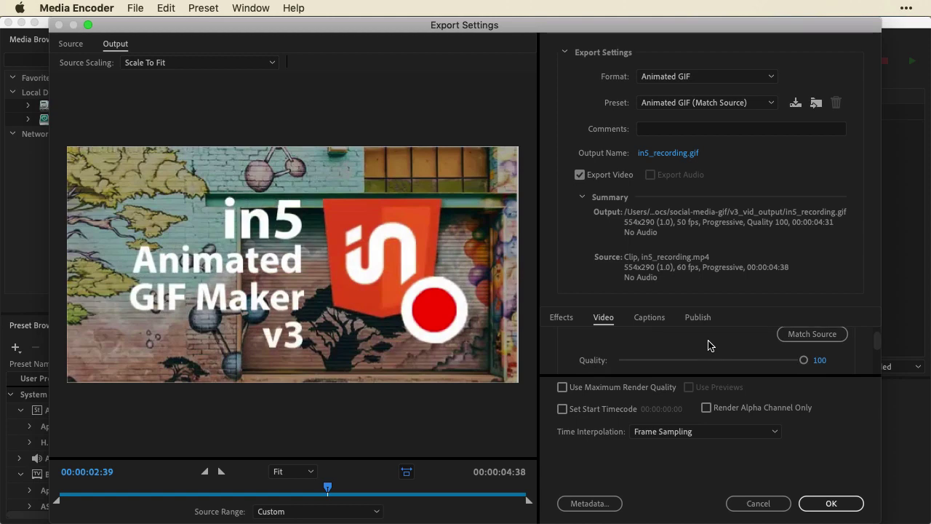